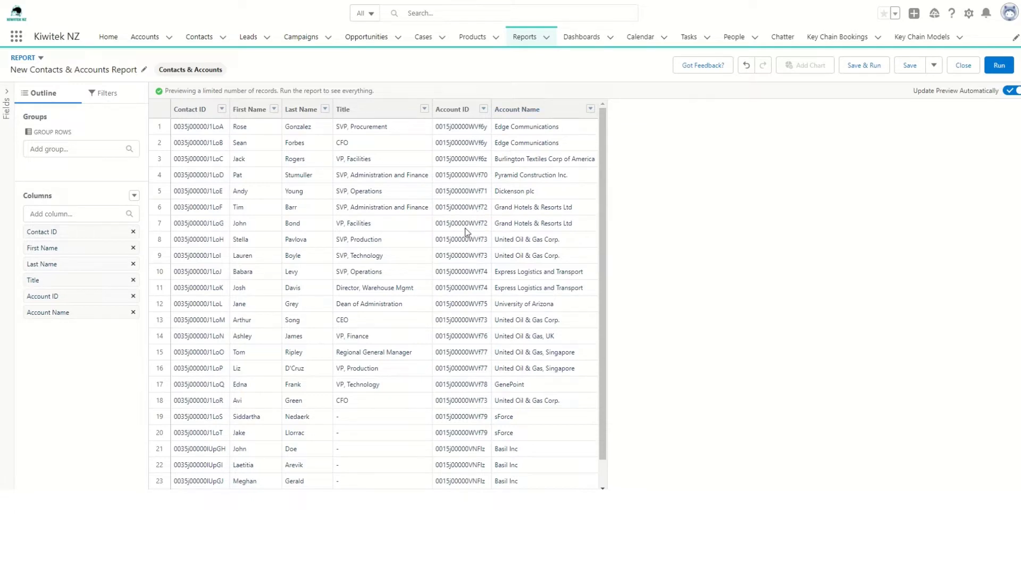
Step: Save and run the new Contacts & Accounts report with the ID, name, Title and Account columns
click(867, 66)
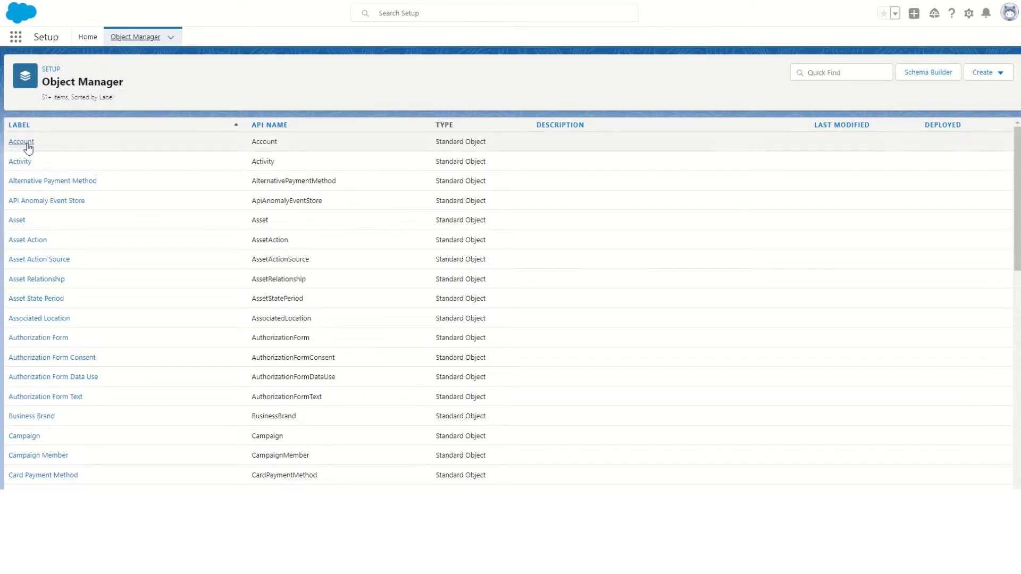
Step: Start a new formula custom field on the Account object
click(25, 142)
click(47, 145)
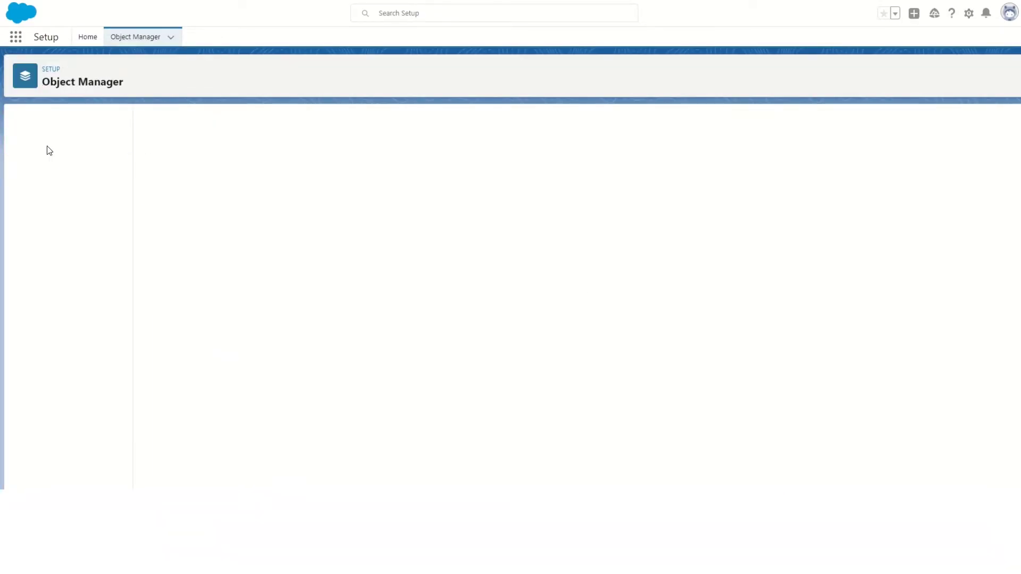
click(789, 124)
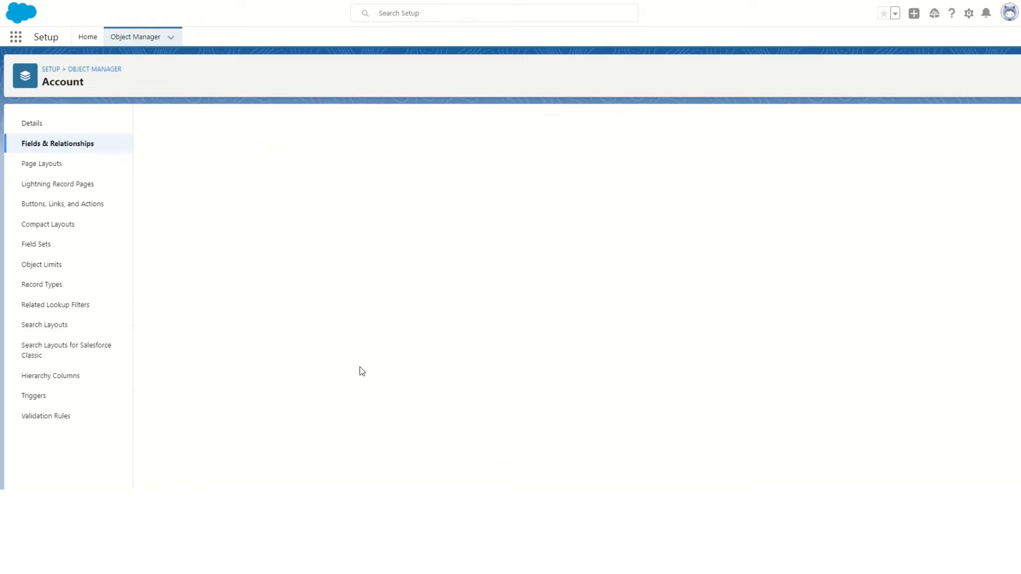
click(154, 274)
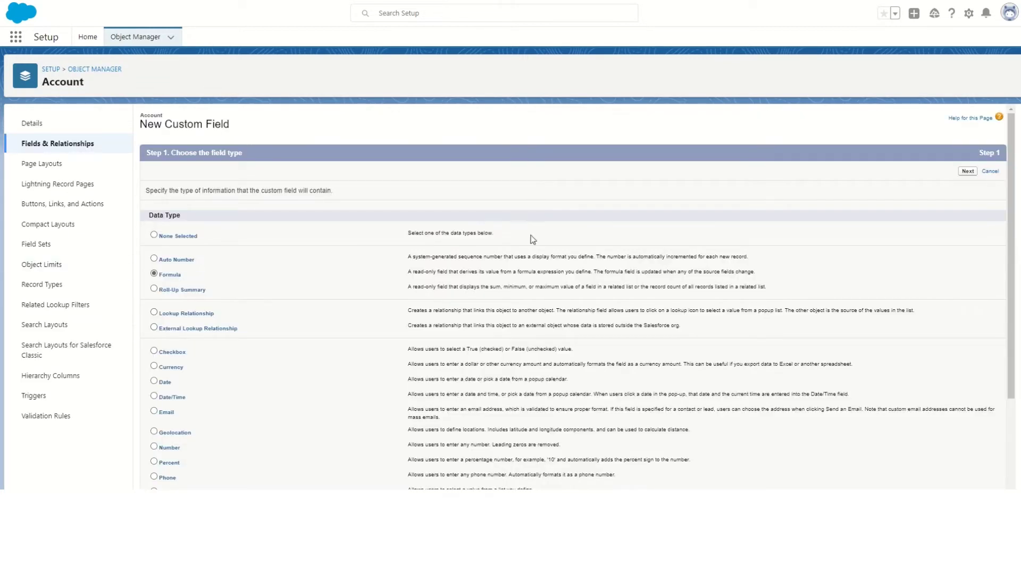
click(967, 170)
Step: Label it FullID, return Text, enter CASESAFEID(Id) and check the syntax
click(352, 192)
text(FullID)
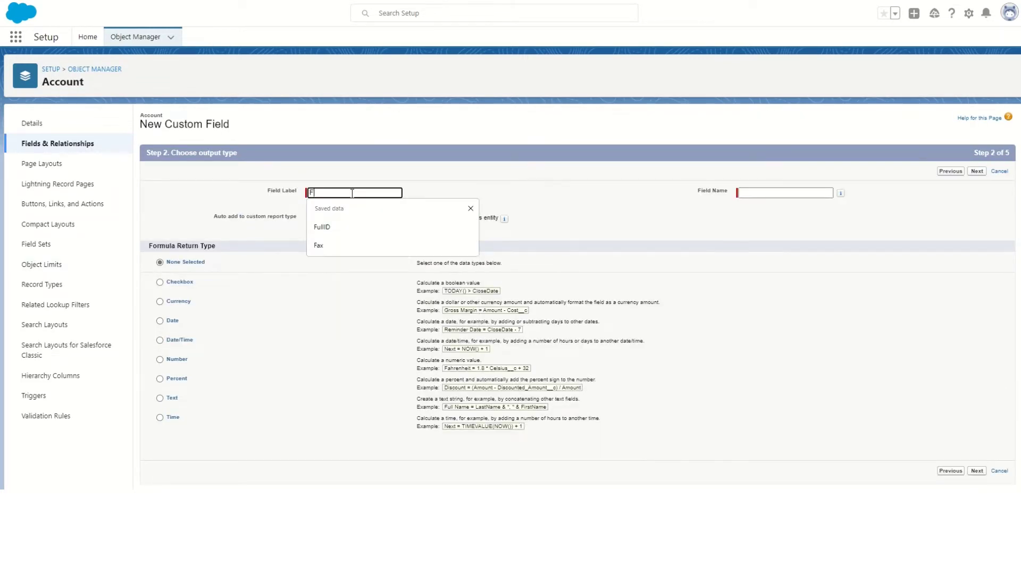
click(160, 399)
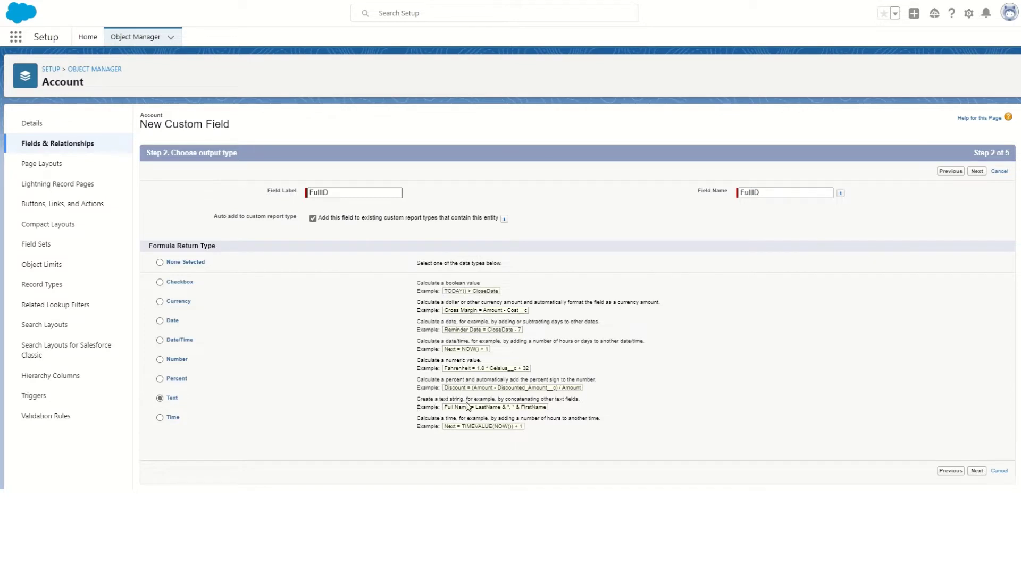
click(977, 472)
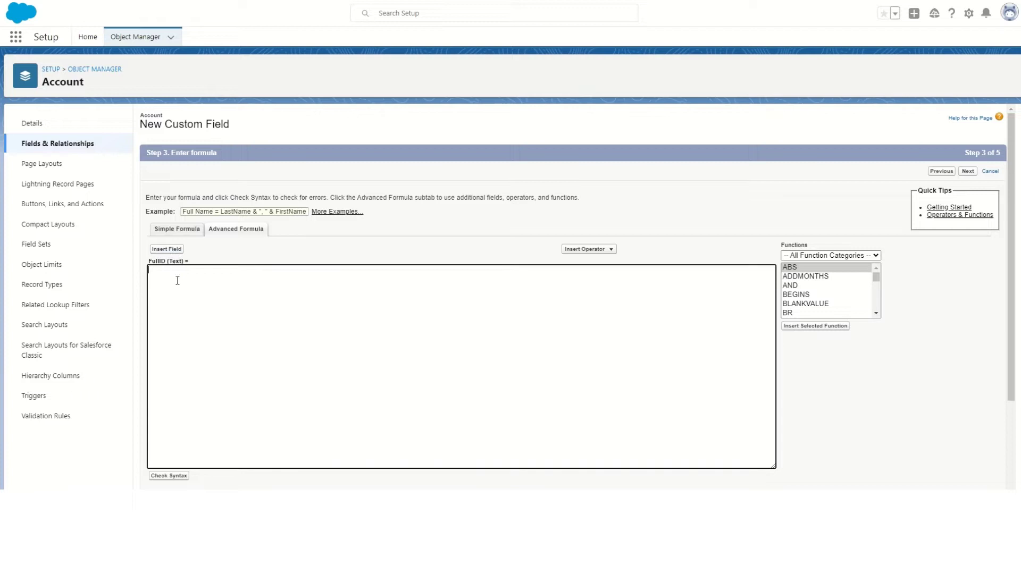
text(CASESAFEID())
click(193, 269)
text(Id)
click(169, 476)
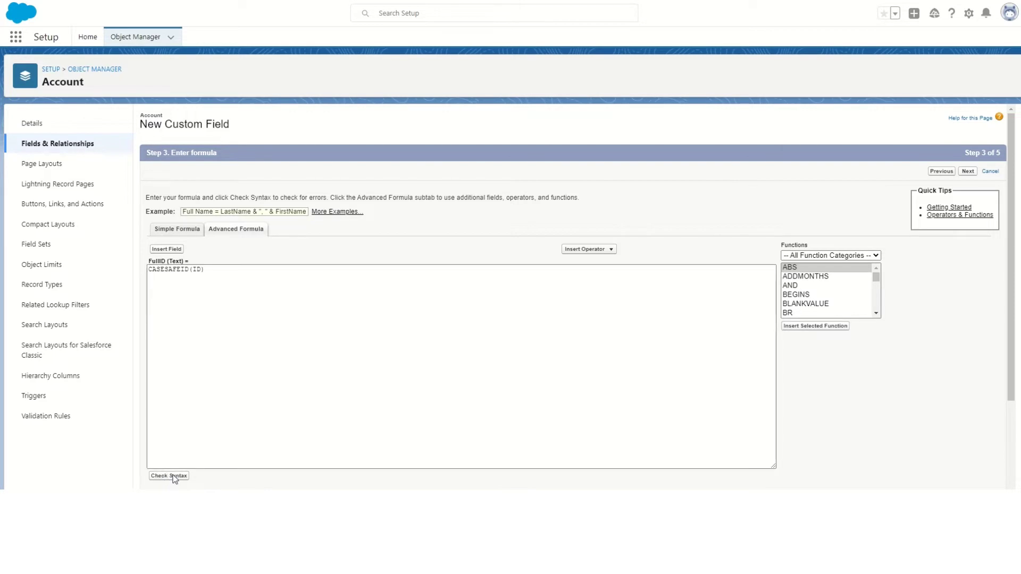
Step: Leave the Account FullID field off every page layout
click(968, 171)
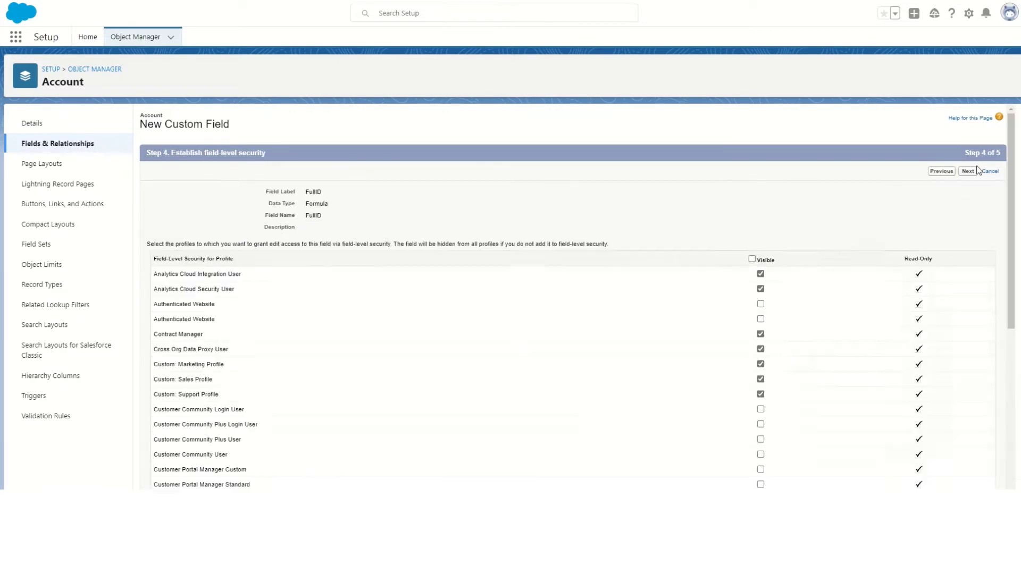
click(968, 171)
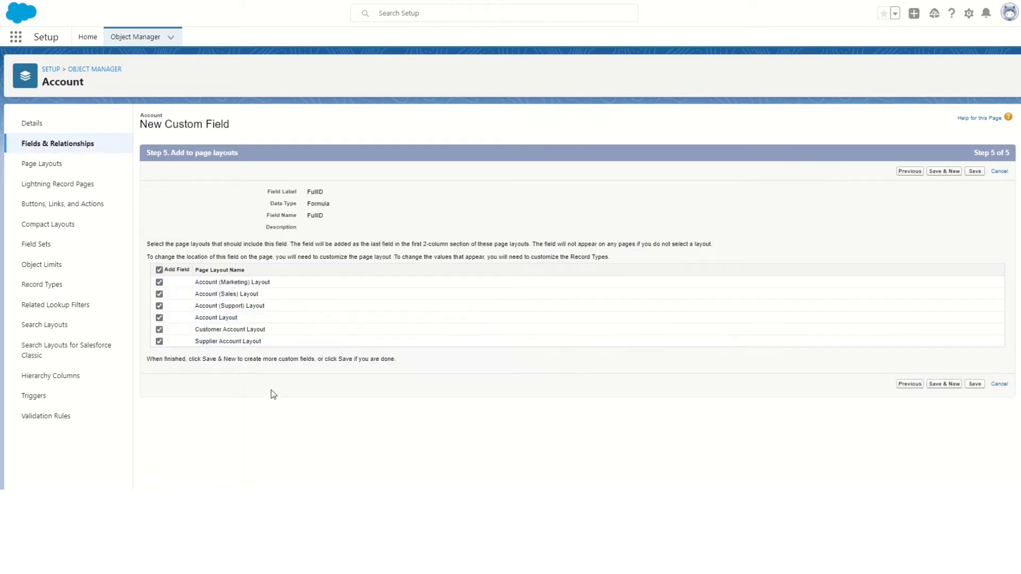
click(159, 270)
click(159, 270)
Step: Save the Account FullID field and go to the Contact object's fields
click(974, 171)
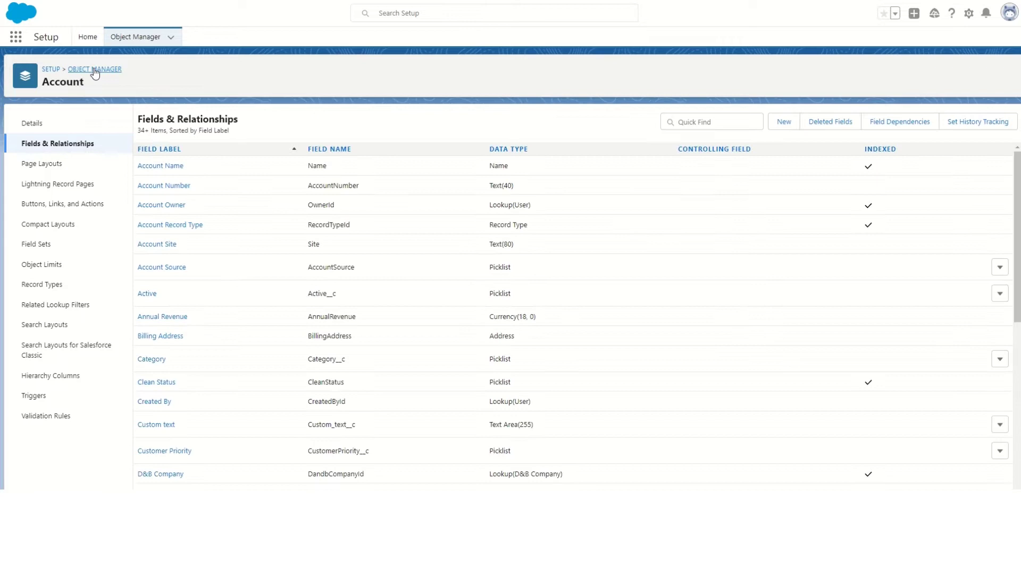
click(93, 69)
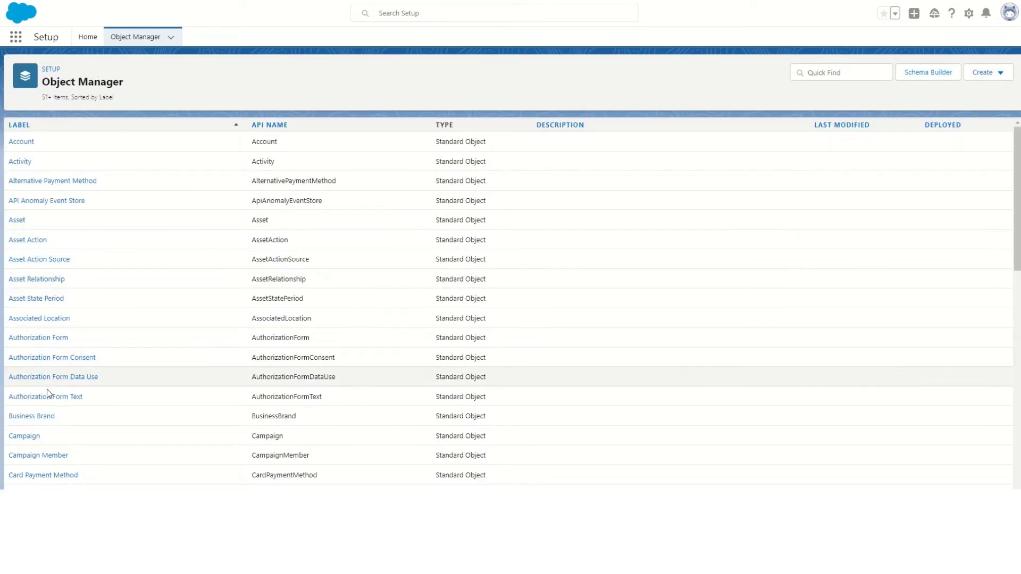
scroll(78, 416, down, 5)
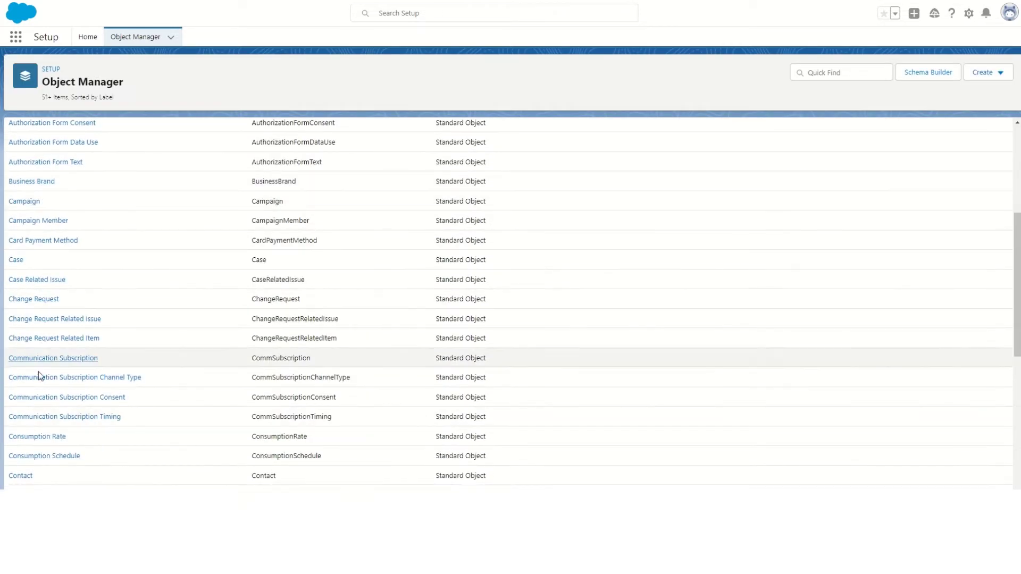
click(20, 471)
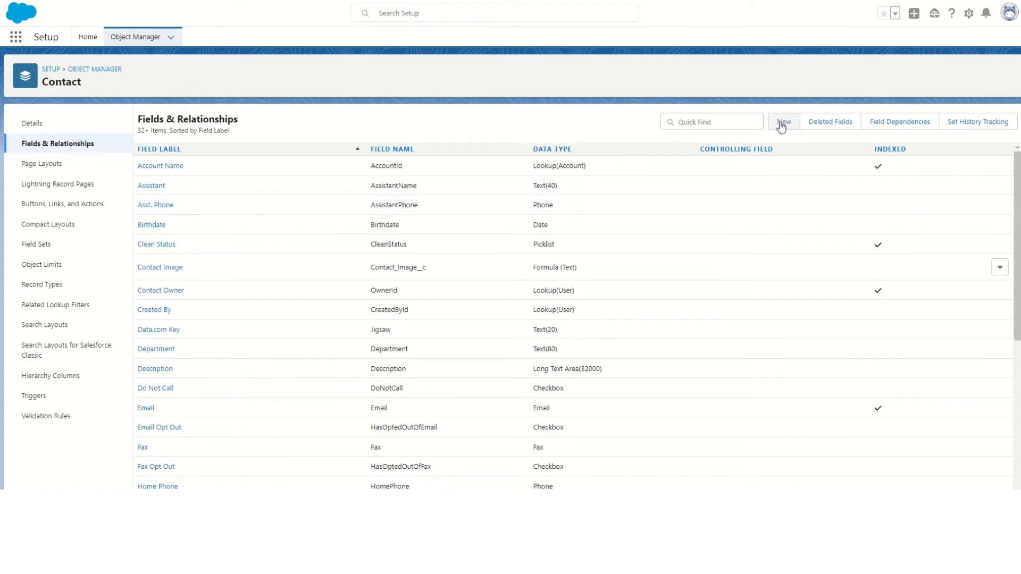
Step: Start a Contact formula field labelled FullID with Text return type
click(783, 122)
click(968, 175)
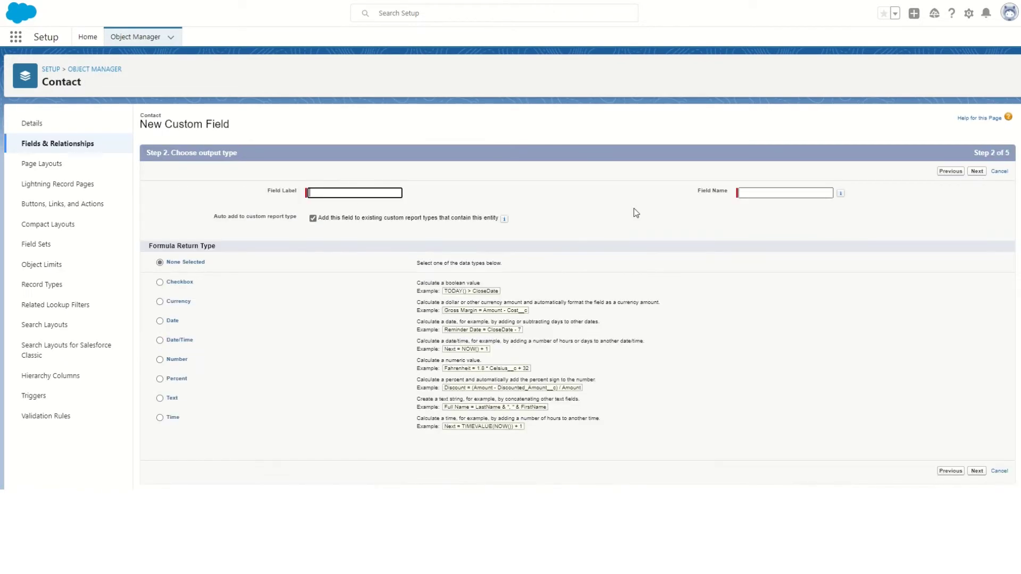
click(346, 192)
click(322, 318)
key(Return)
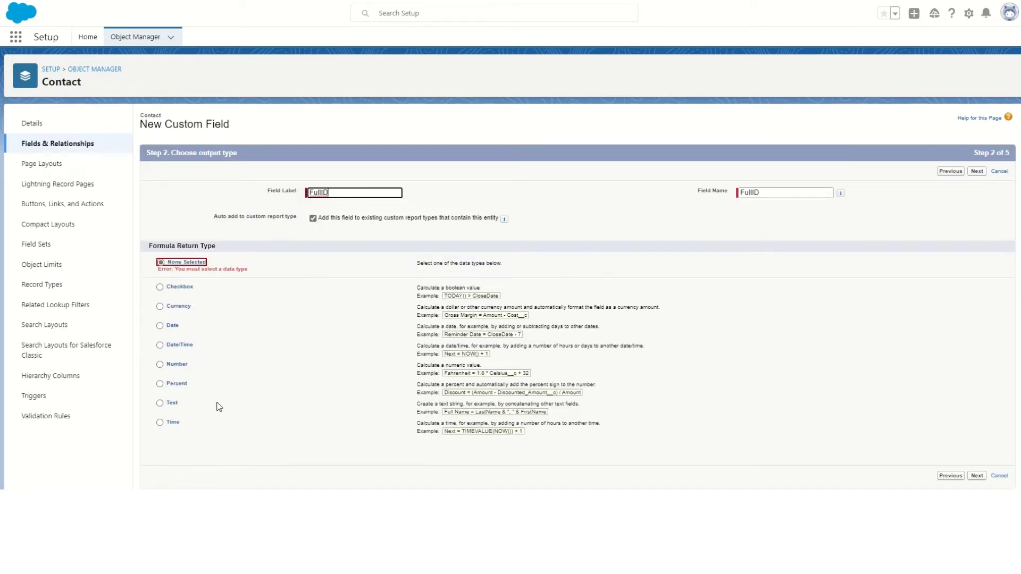
click(159, 403)
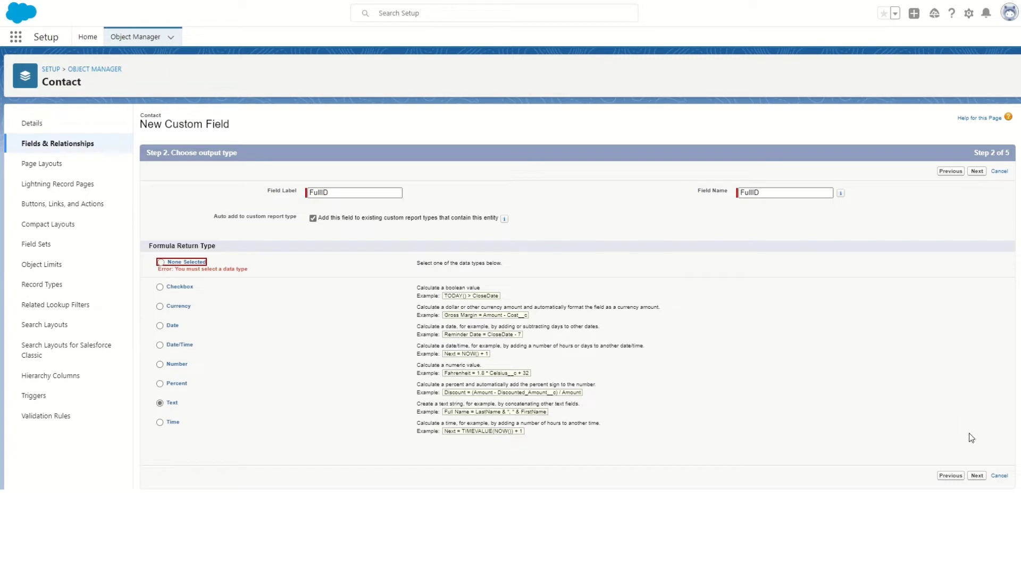
click(977, 475)
Step: Enter CASESAFEID(ID), confirm the syntax, and save the Contact FullID field
click(221, 288)
text(CASESAFEID())
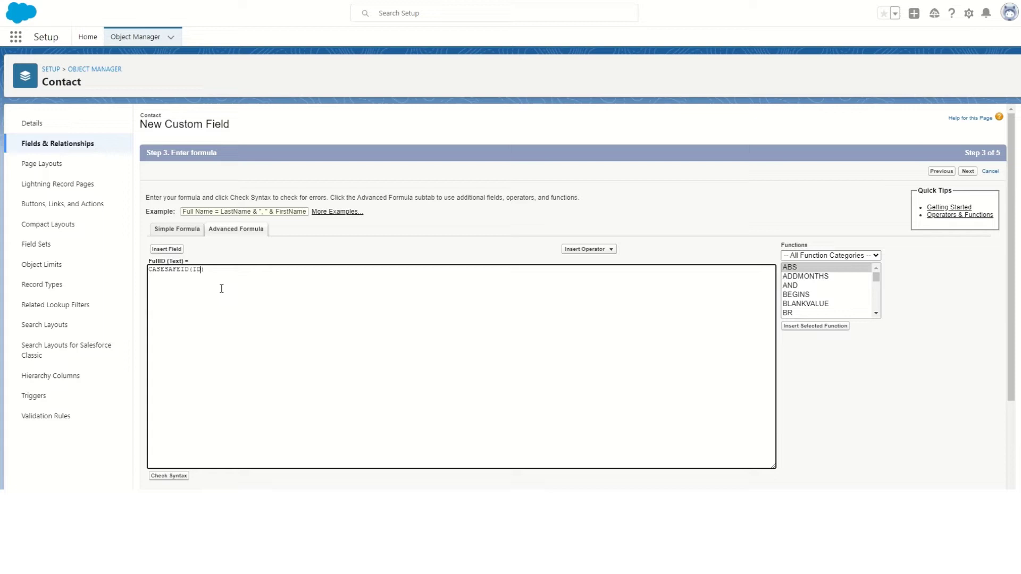
click(181, 476)
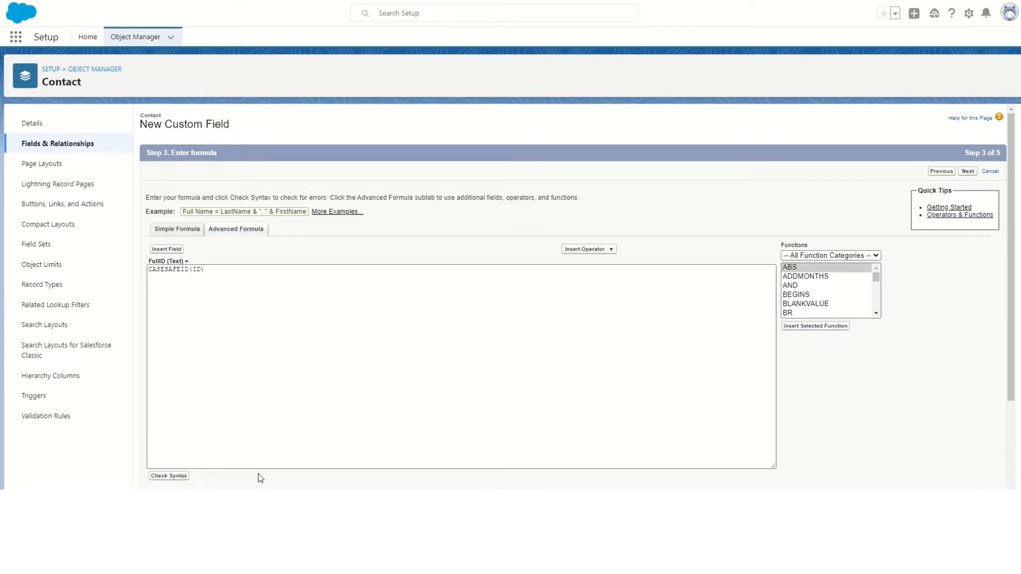
click(968, 171)
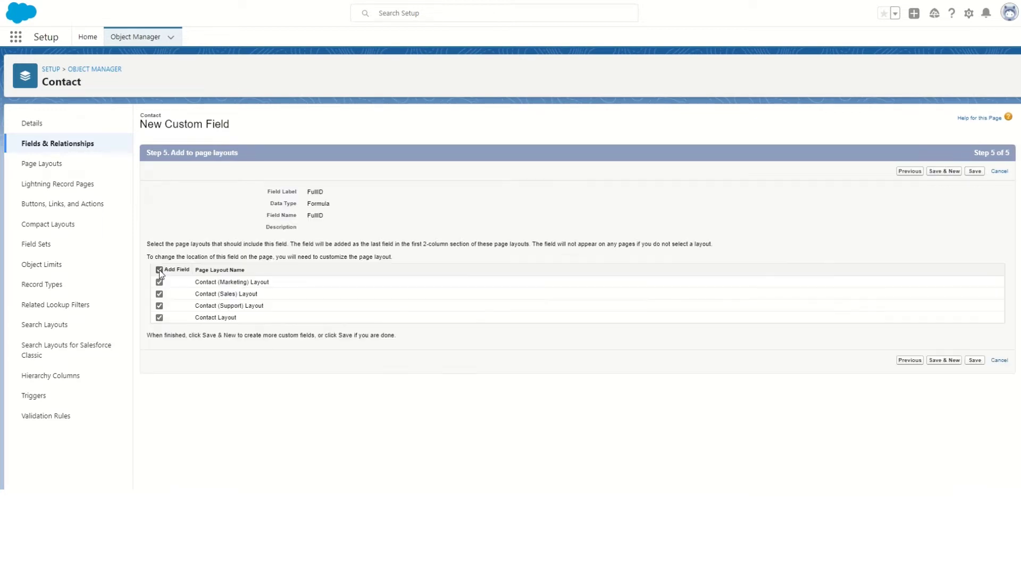
click(159, 270)
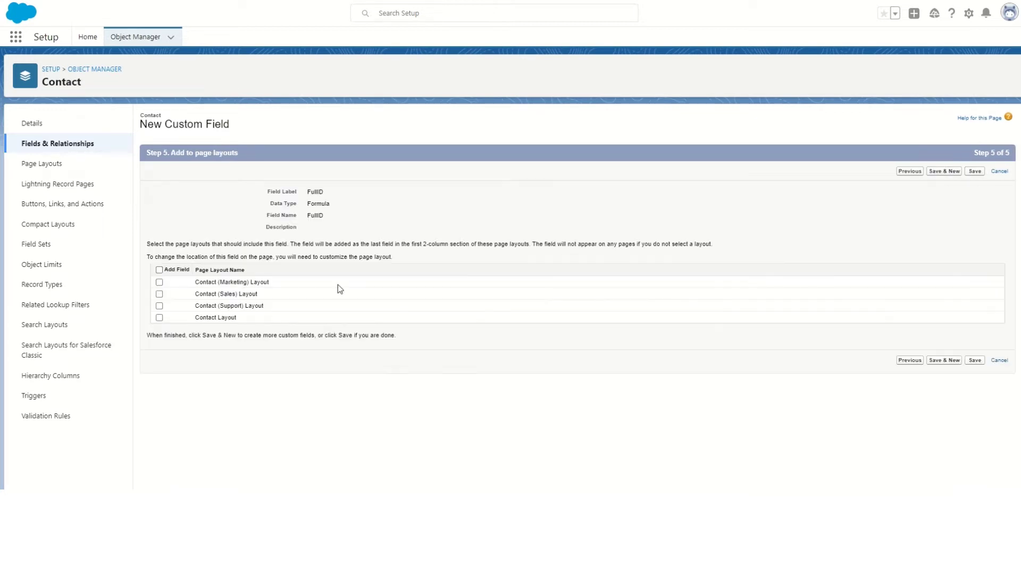
click(975, 173)
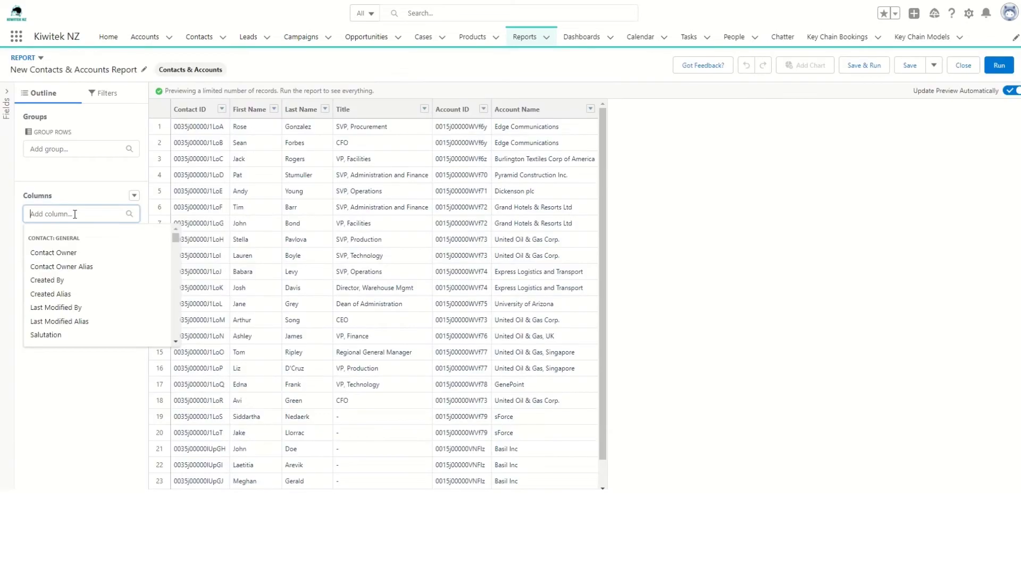
Step: Add the Contact FullID column and place it right after Contact ID
text(full)
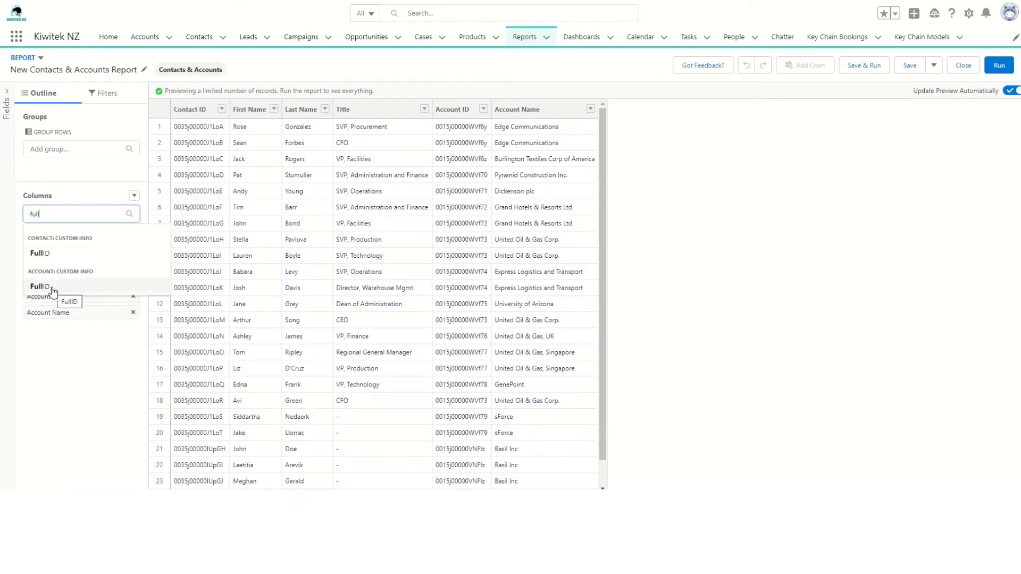
click(41, 254)
drag(611, 109, 234, 122)
Step: Add the Account FullID column beside Account ID and select a FullID value
click(77, 213)
text(fu)
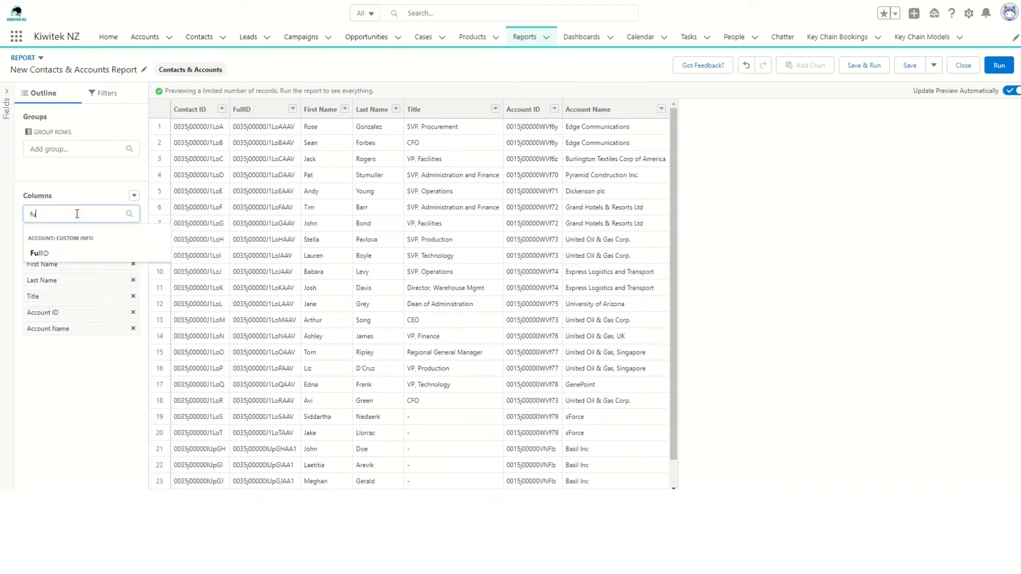
text(ll)
click(40, 253)
drag(707, 112, 574, 116)
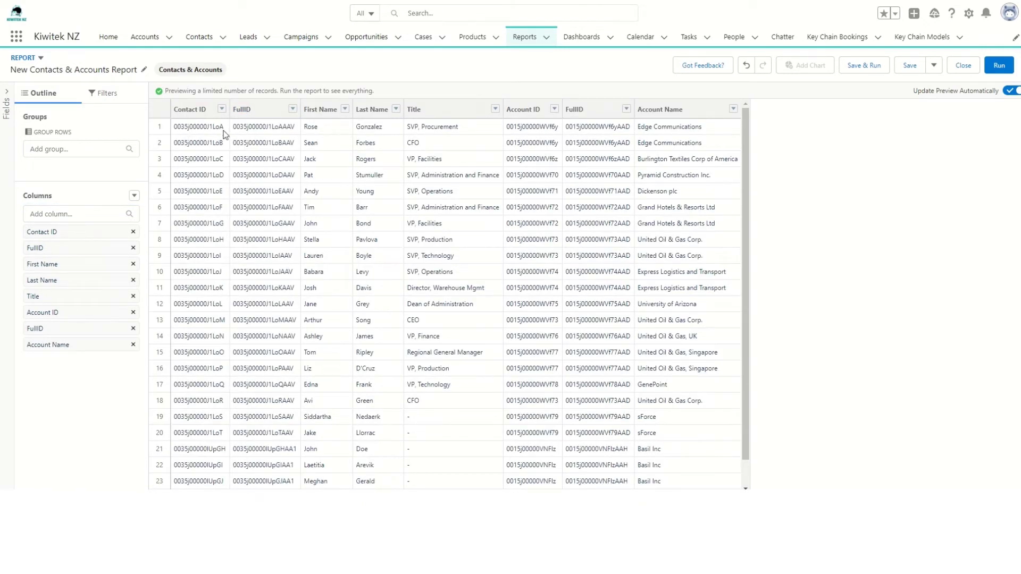
click(286, 129)
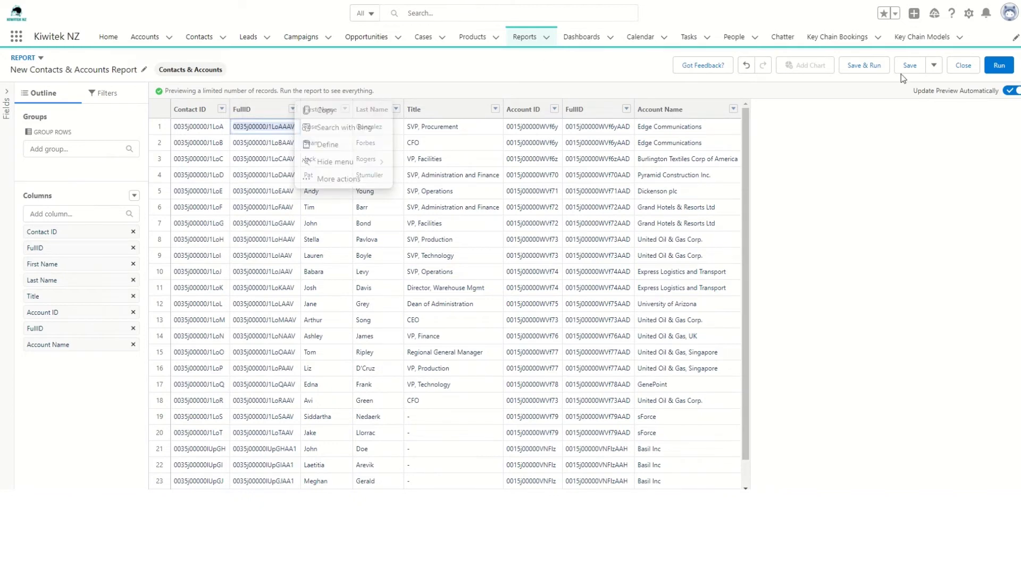
Step: Save and run the report, then open and close the actions menu beside Edit
click(865, 66)
click(1002, 73)
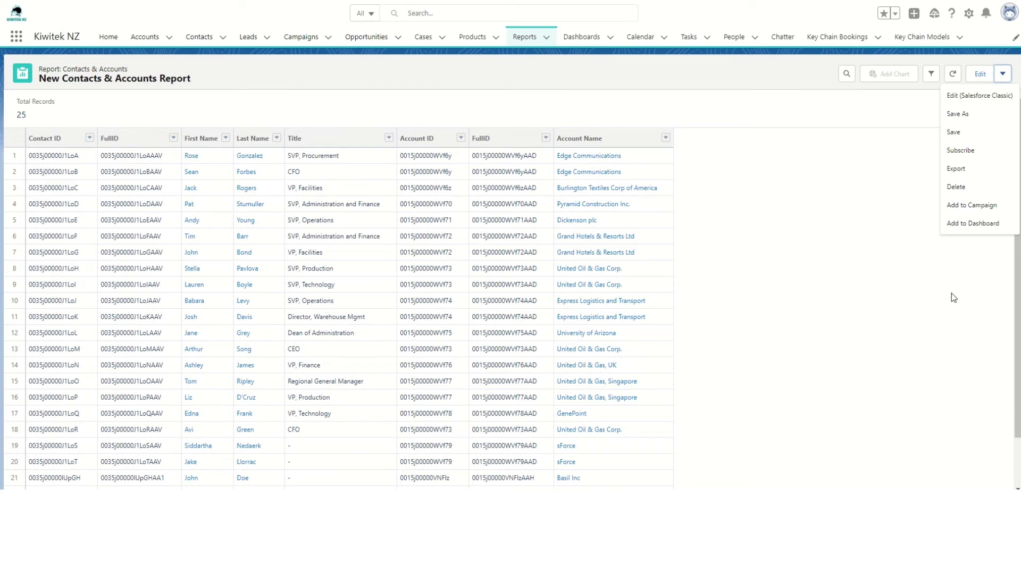
click(784, 234)
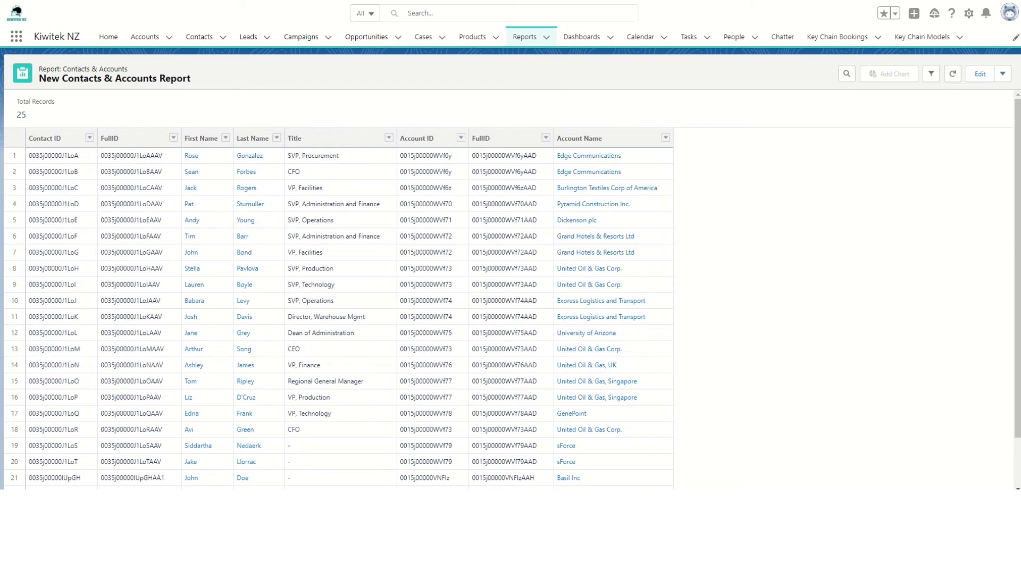
click(968, 13)
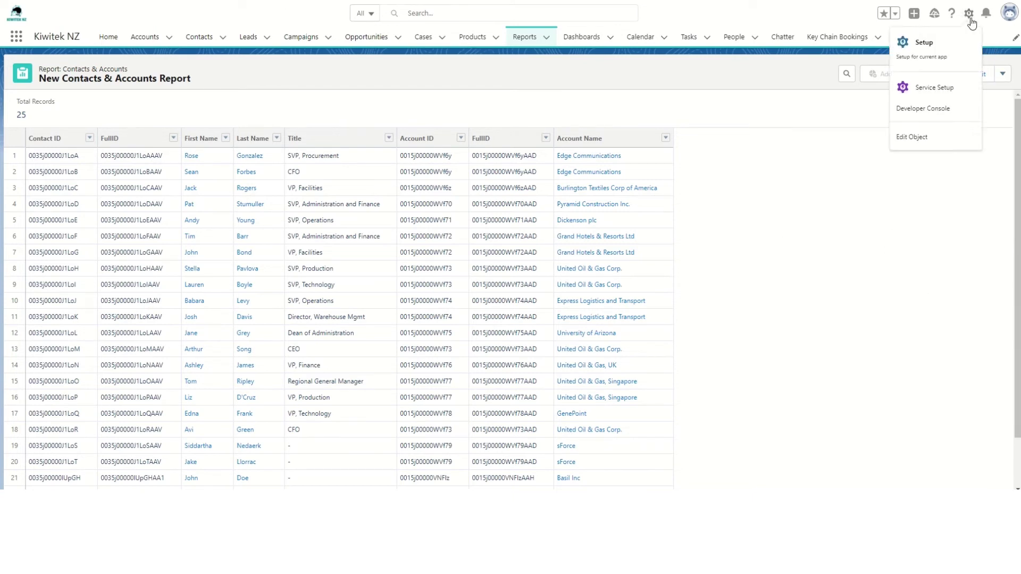
click(938, 53)
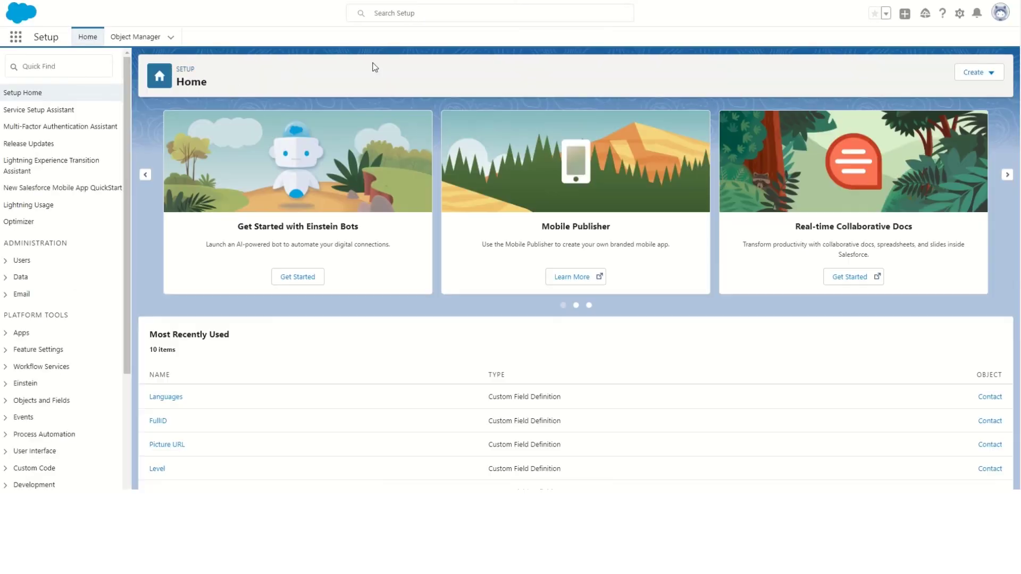
click(63, 64)
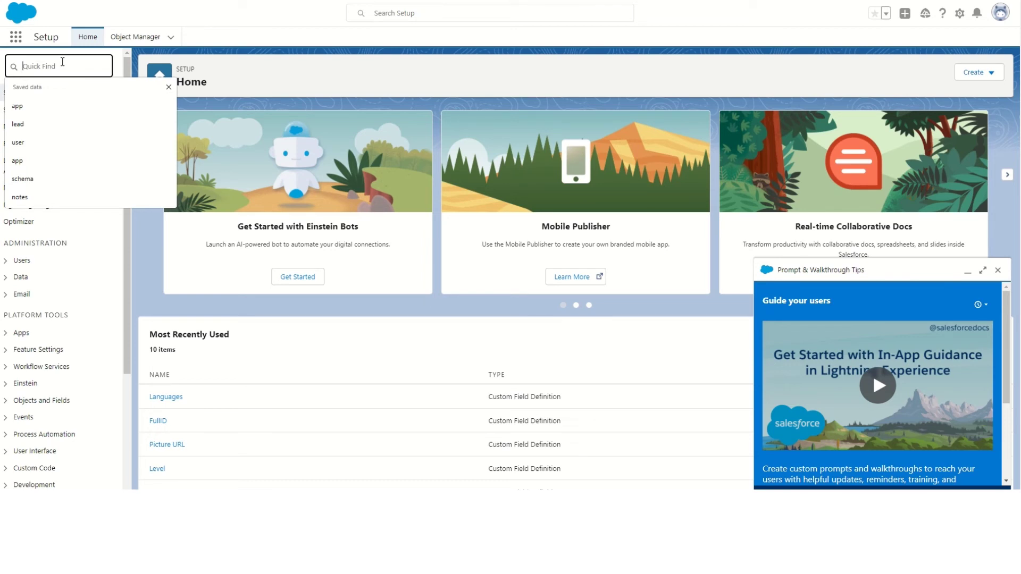
text(integration)
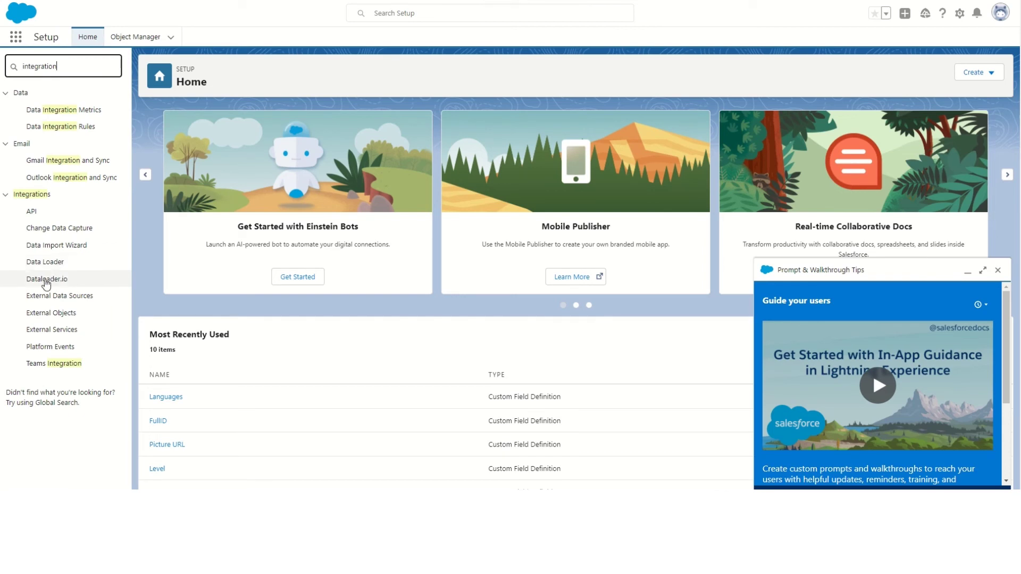